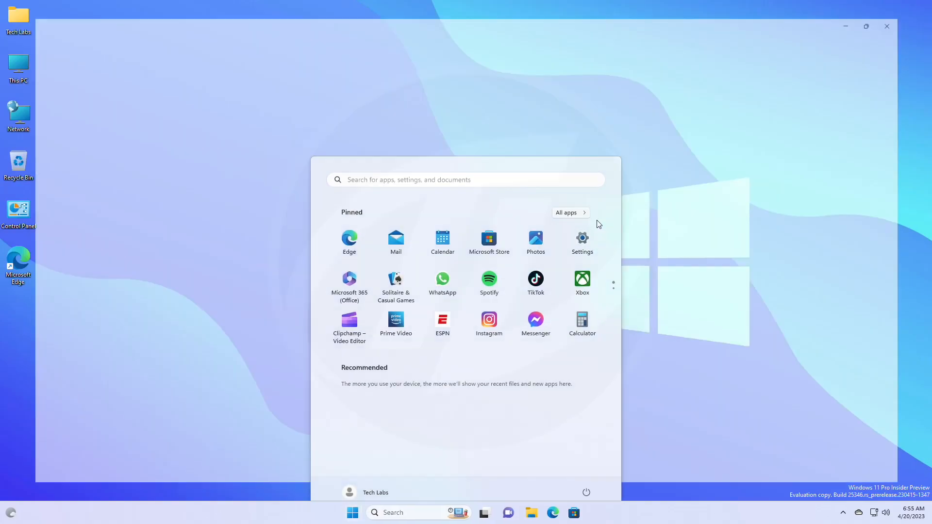
- Launch Settings from Start and view the About page's device and Windows specifications
click(582, 239)
scroll(284, 408, down, 5)
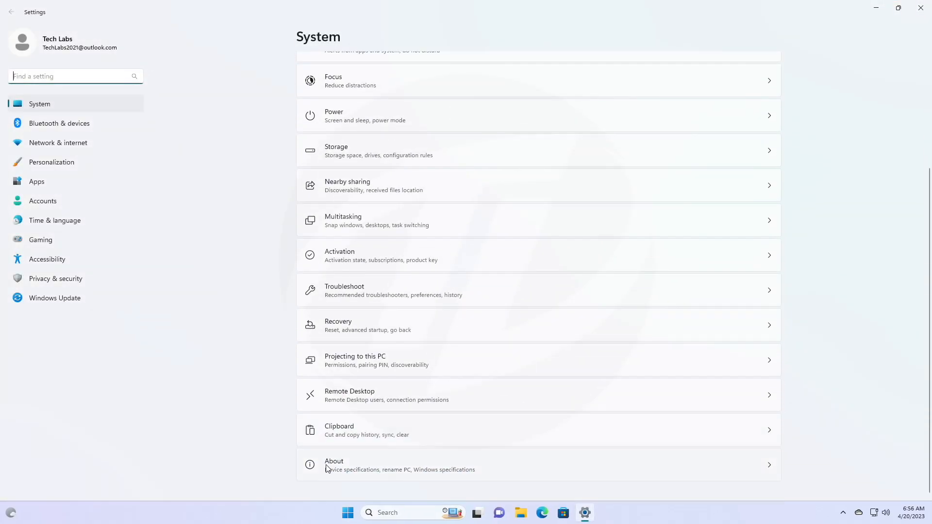
click(327, 470)
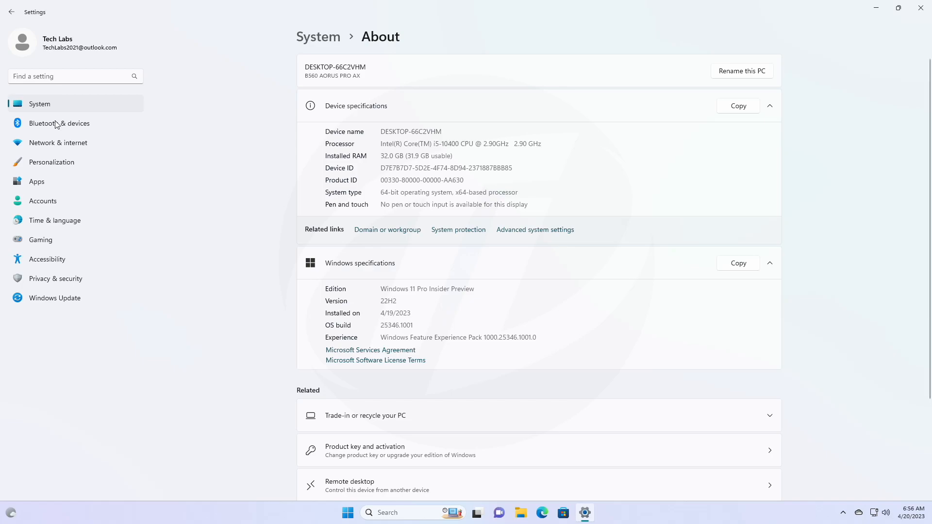
- Return to the System page and enter its Display settings
click(44, 105)
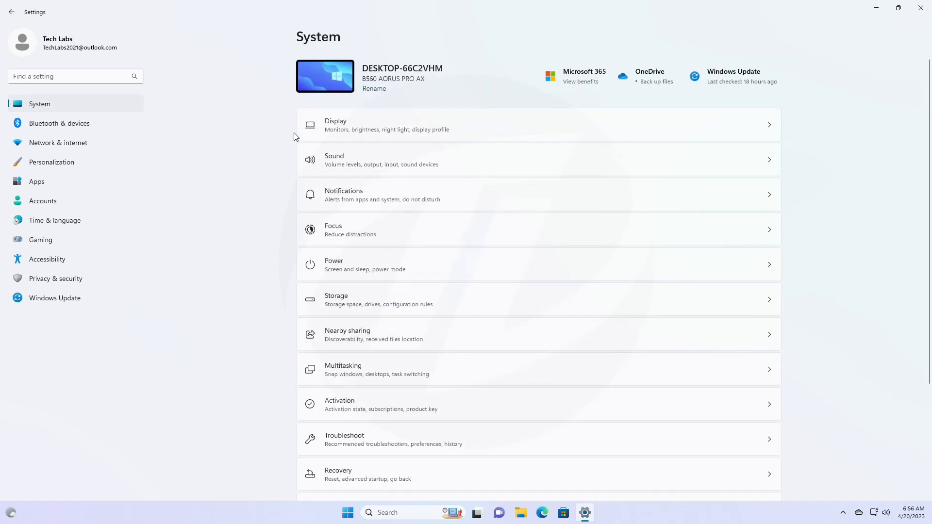
click(338, 128)
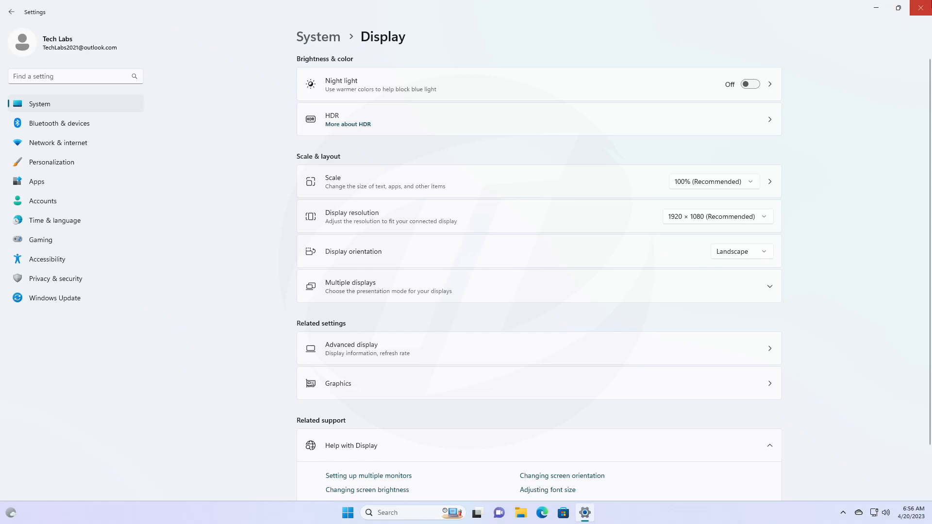
- Close Settings and launch Remote Desktop Connection from Start search
click(921, 8)
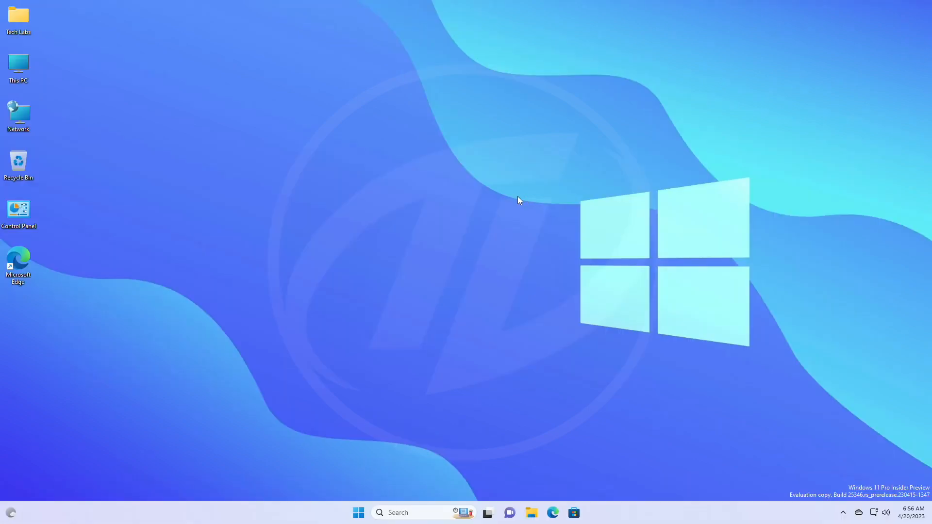
key(super)
text(remote)
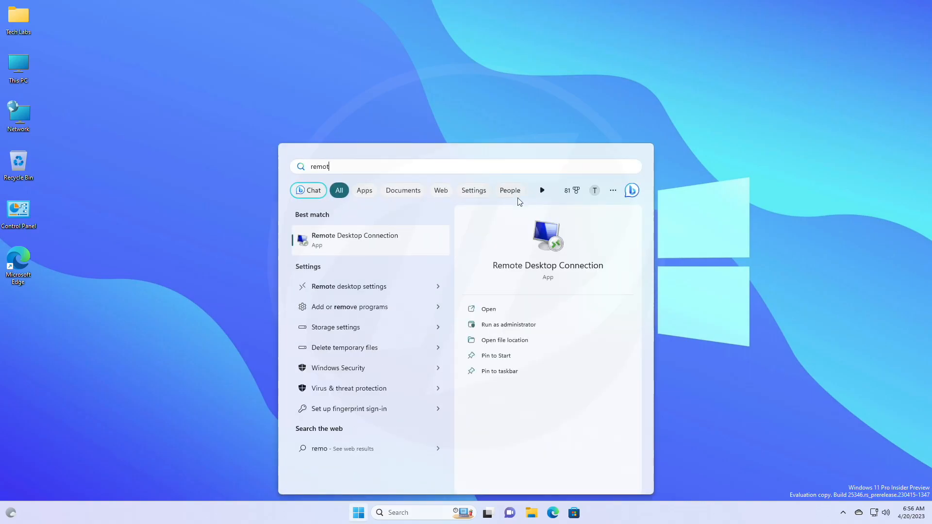
key(Return)
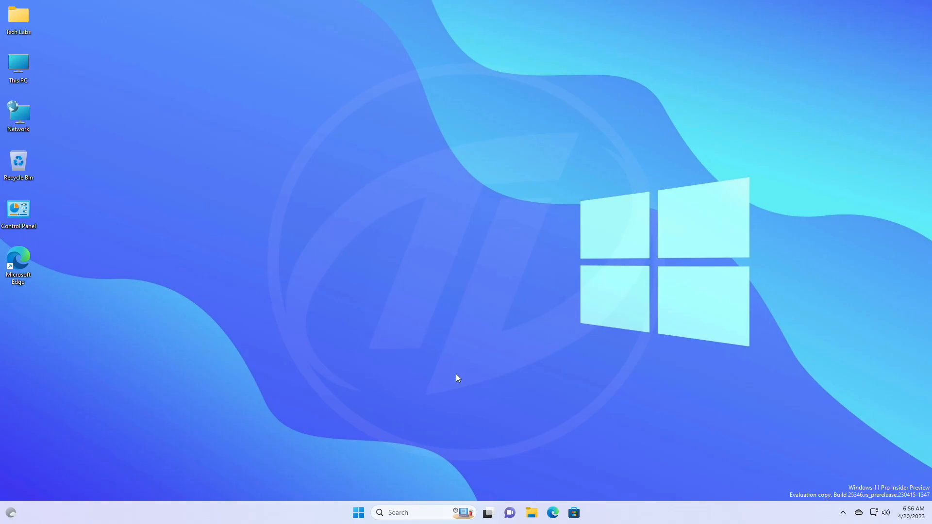
- Bring up the network tray icon's options and dismiss them
right_click(873, 514)
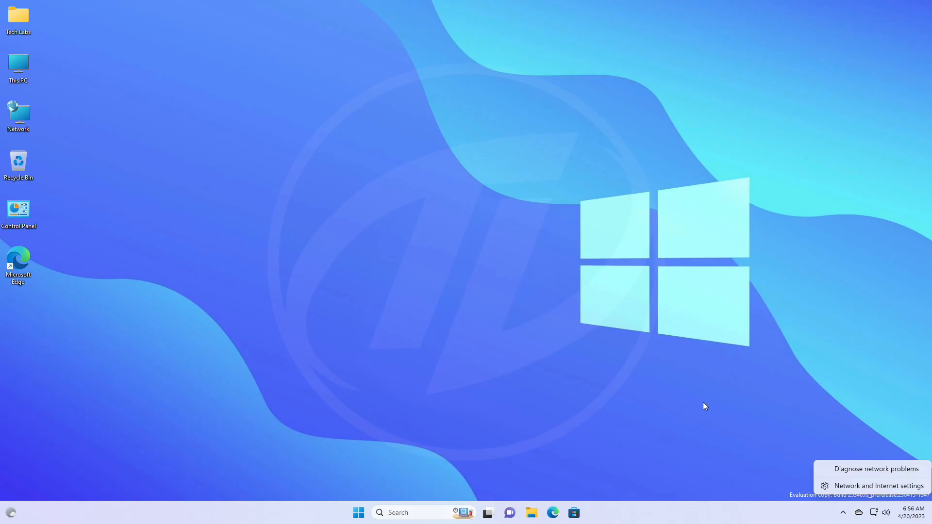
click(672, 384)
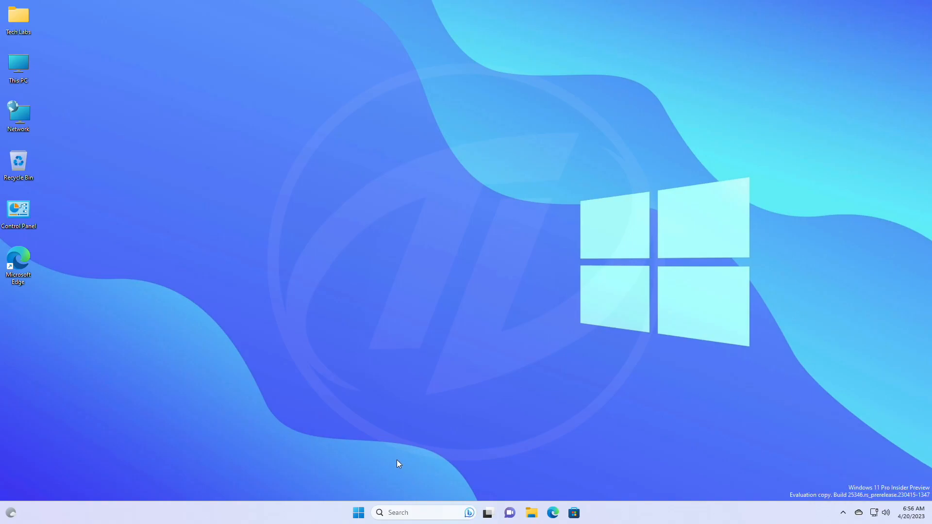
- Relaunch Settings from Start and go to Privacy & security
click(361, 512)
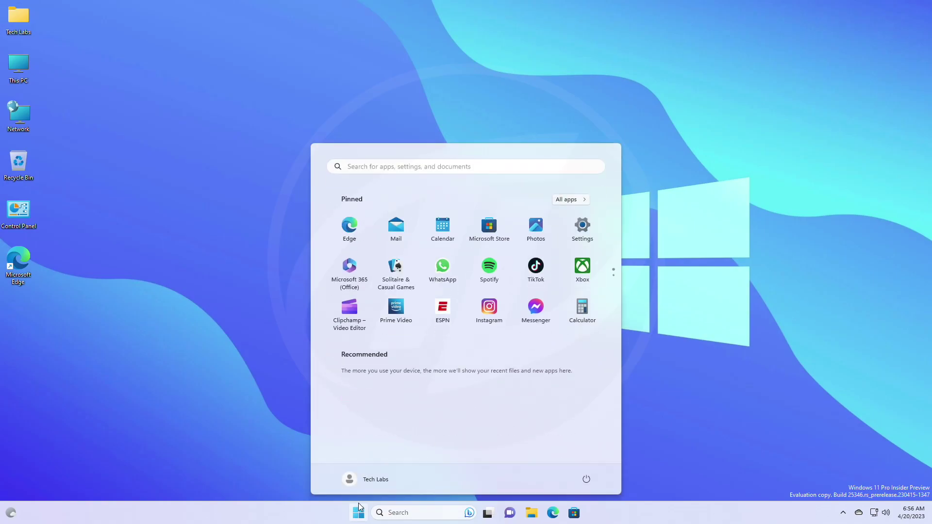
click(574, 232)
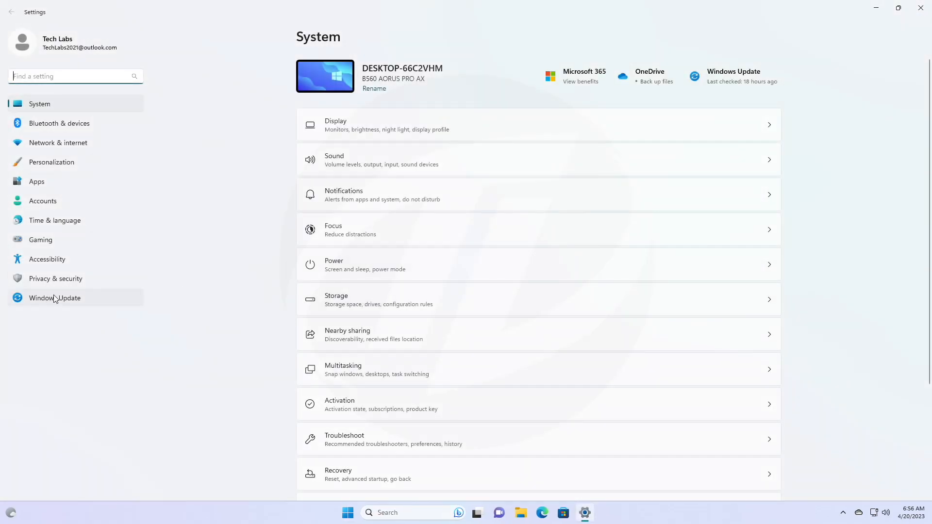
click(64, 284)
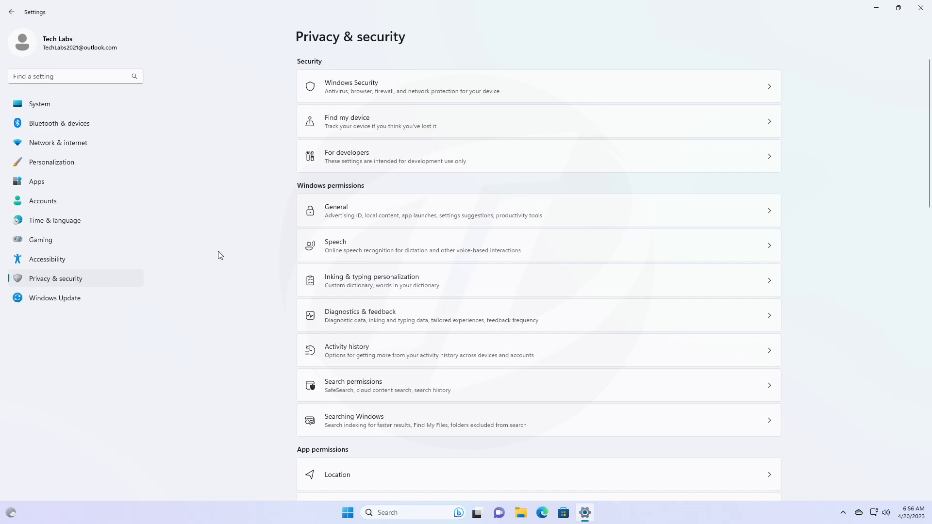
scroll(219, 255, down, 3)
scroll(219, 255, down, 3)
scroll(218, 255, up, 4)
scroll(223, 254, up, 2)
- Close Settings, reveal the PowerShell UAC prompt's program details and answer No
click(921, 8)
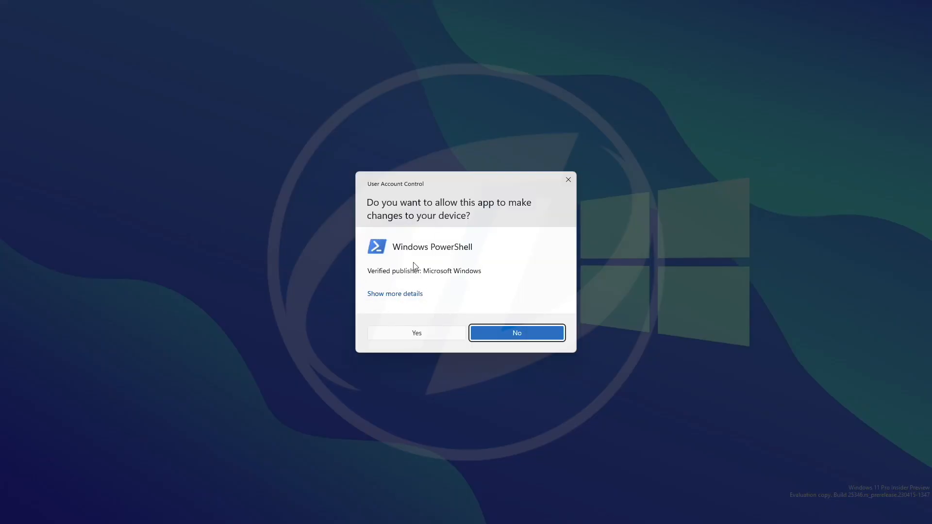
click(416, 295)
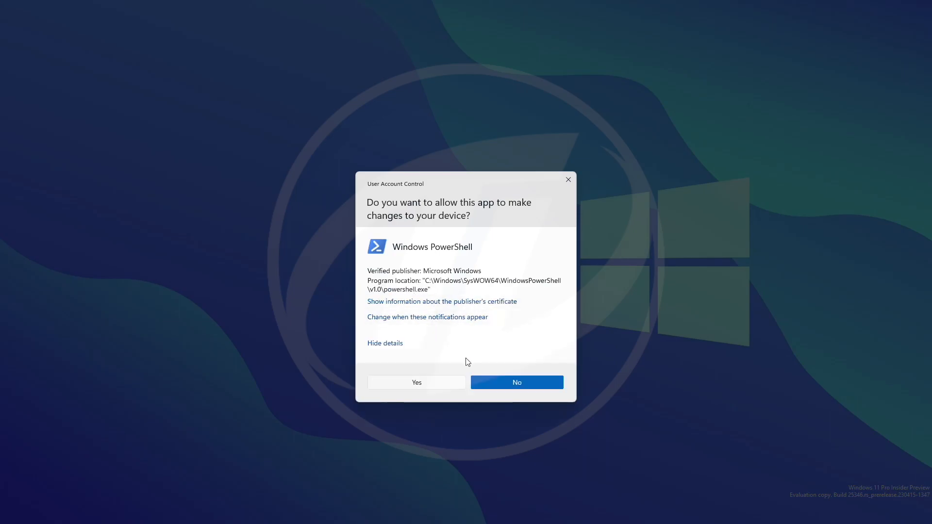
click(501, 384)
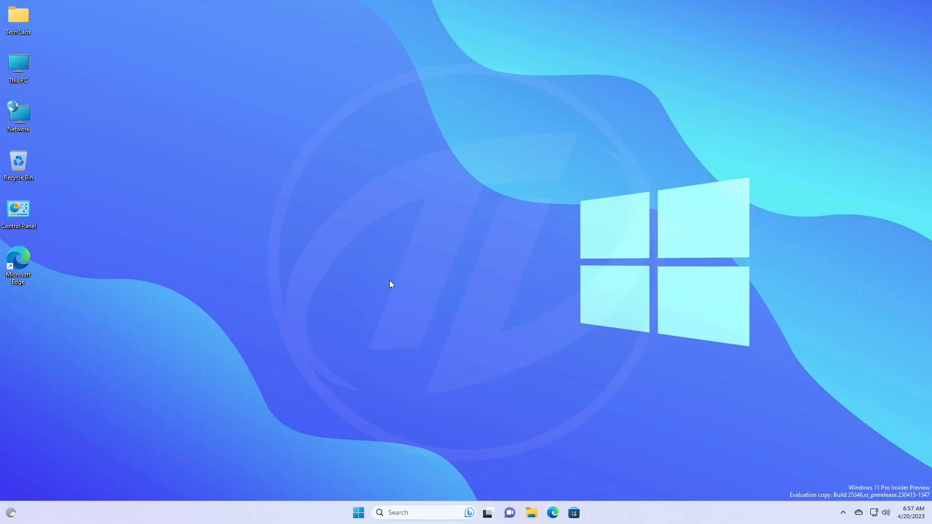
- Launch Narrator from search, dismiss the natural voices prompt and exit Narrator
key(super)
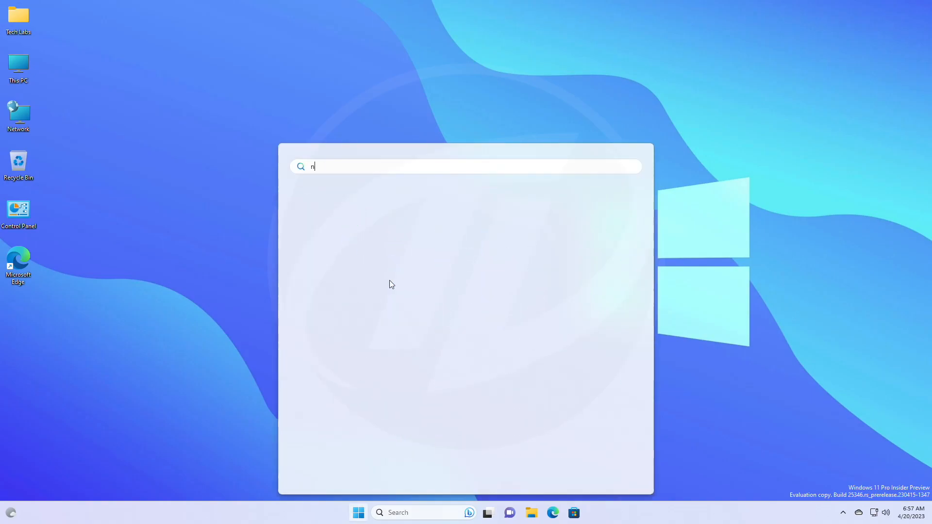
text(narra)
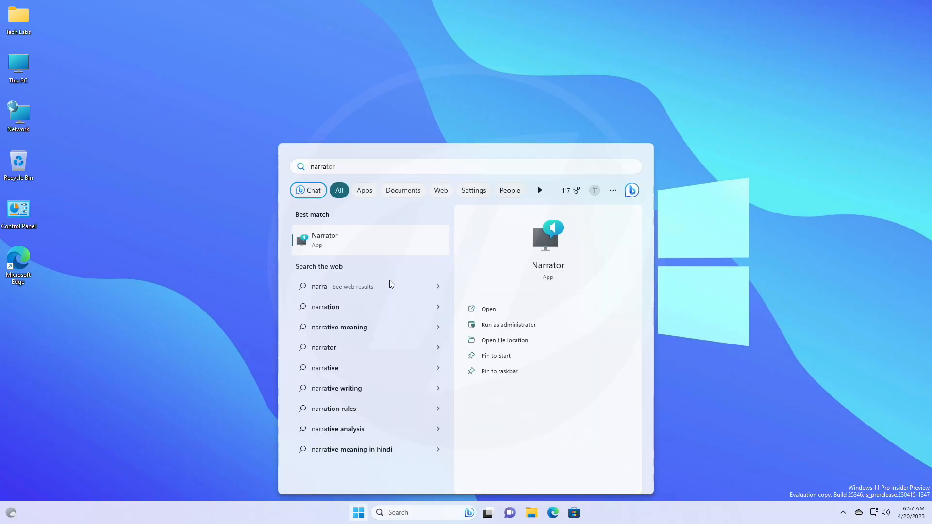
key(Return)
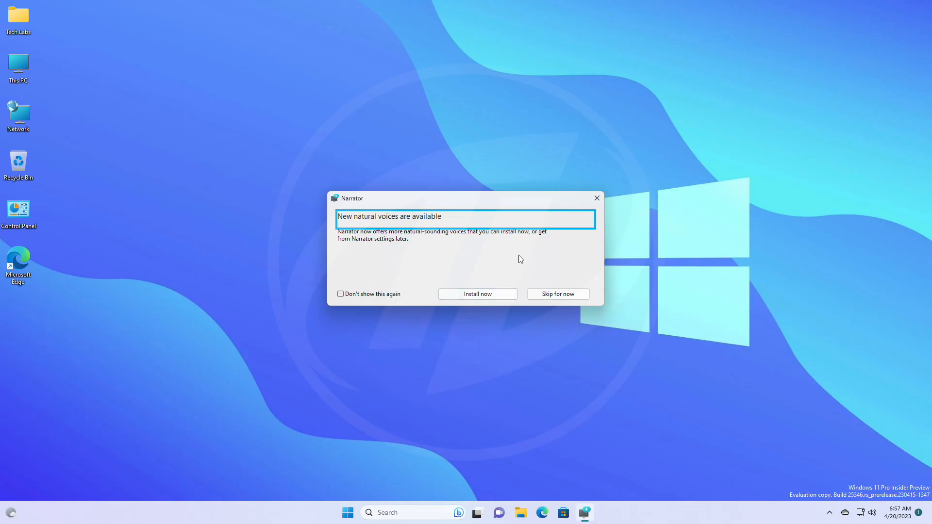
click(597, 197)
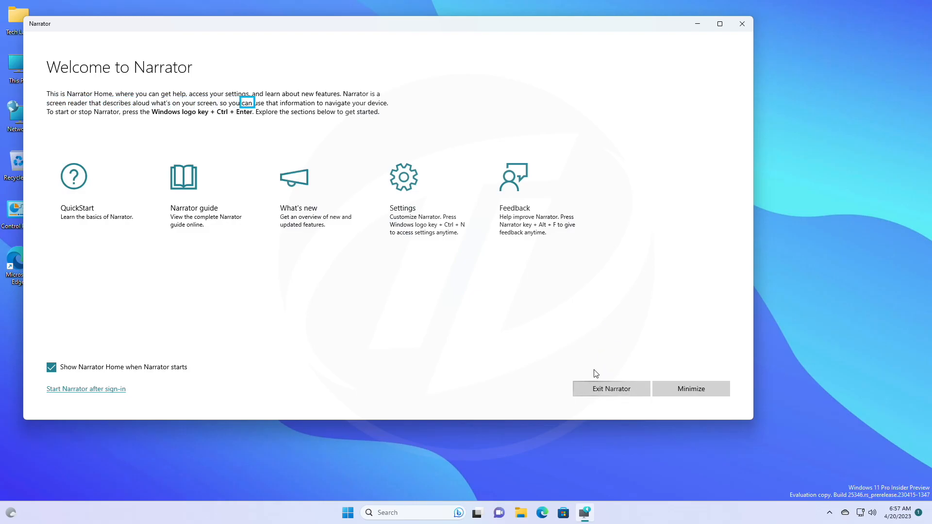
click(611, 388)
- Relaunch Settings from Start and go to System > Display
key(super)
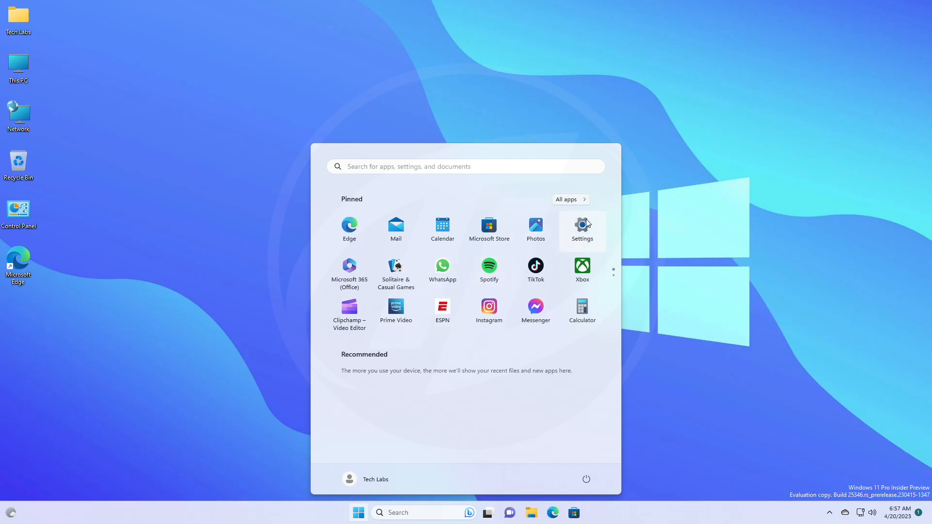
click(582, 226)
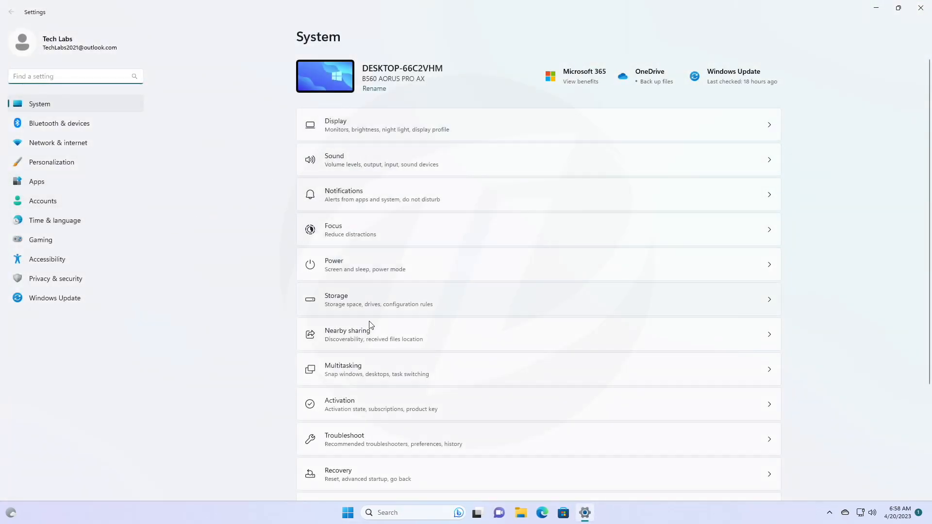
click(391, 123)
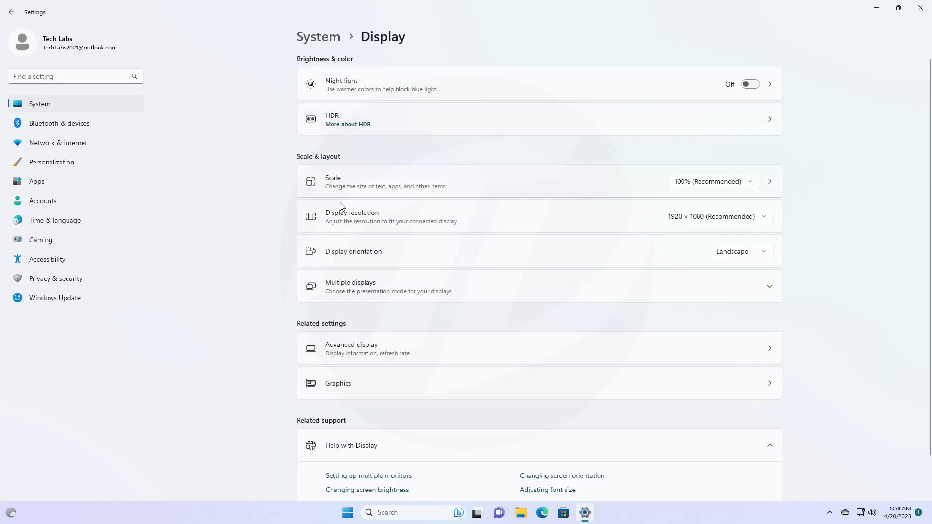